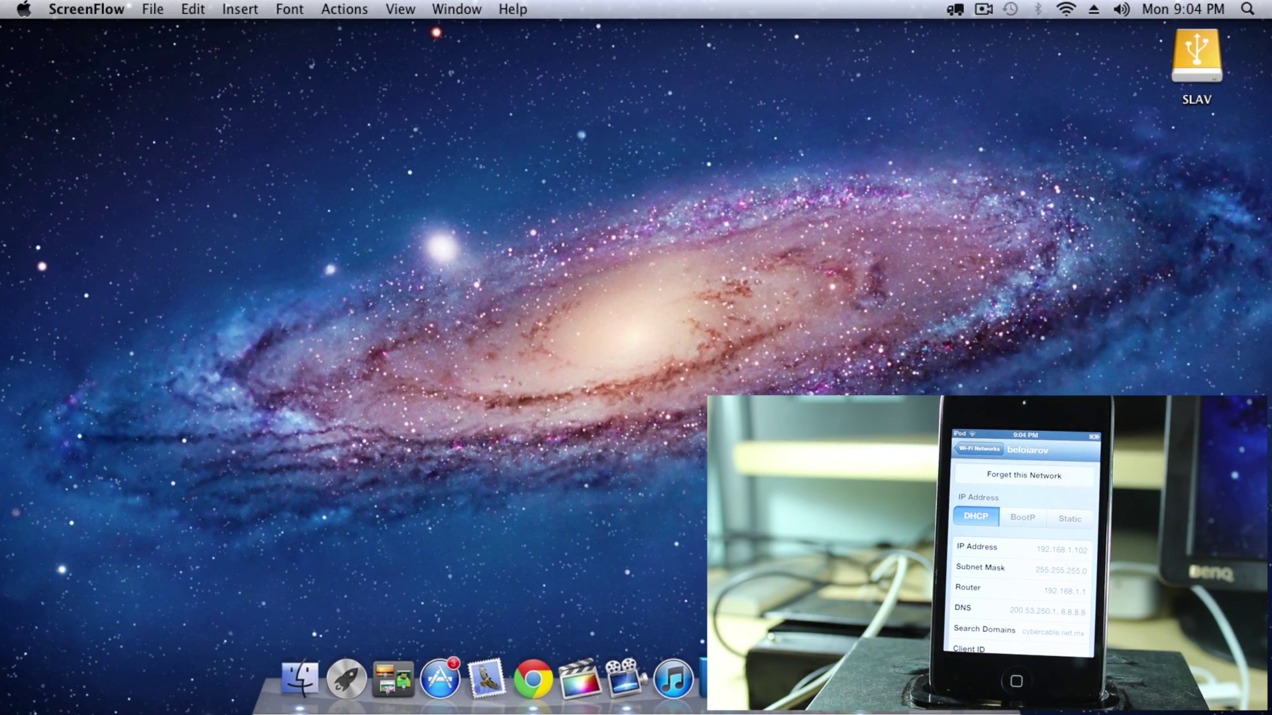
# Connect Coda's terminal over SSH to 192.168.1.102 as root with the password
pyautogui.click(626, 678)
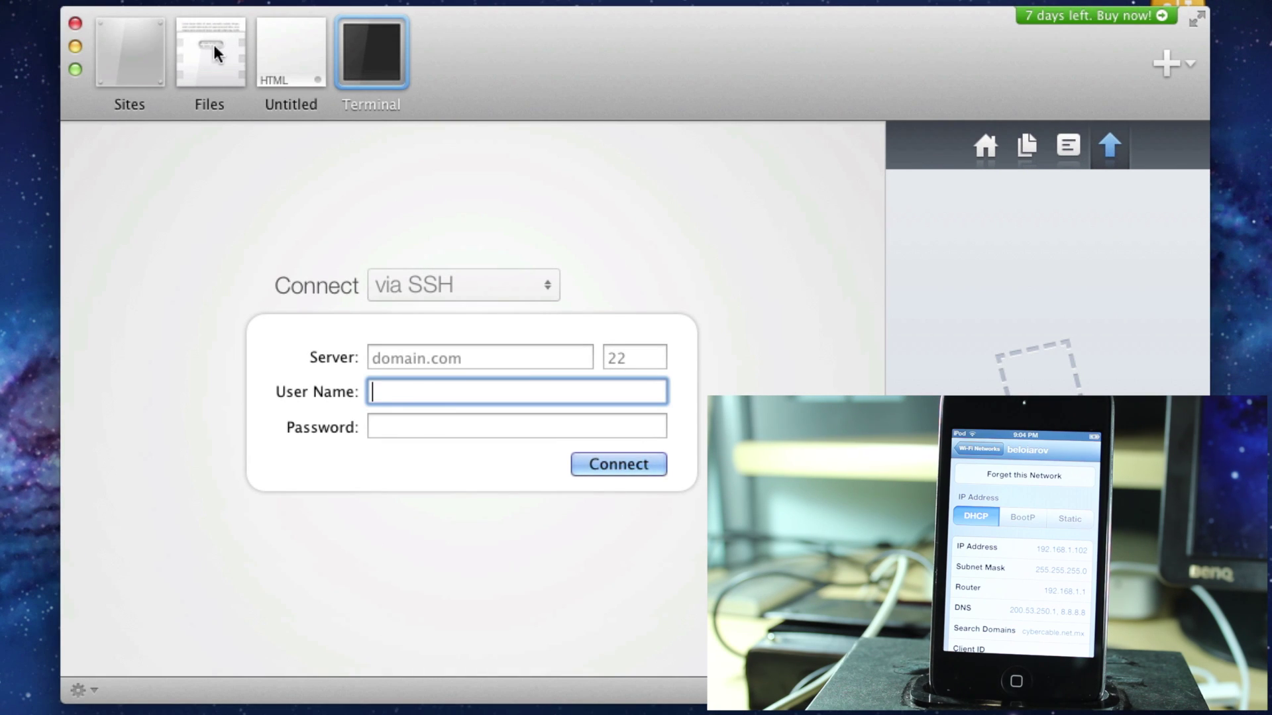
pyautogui.moveTo(390, 50); pyautogui.dragTo(373, 149)
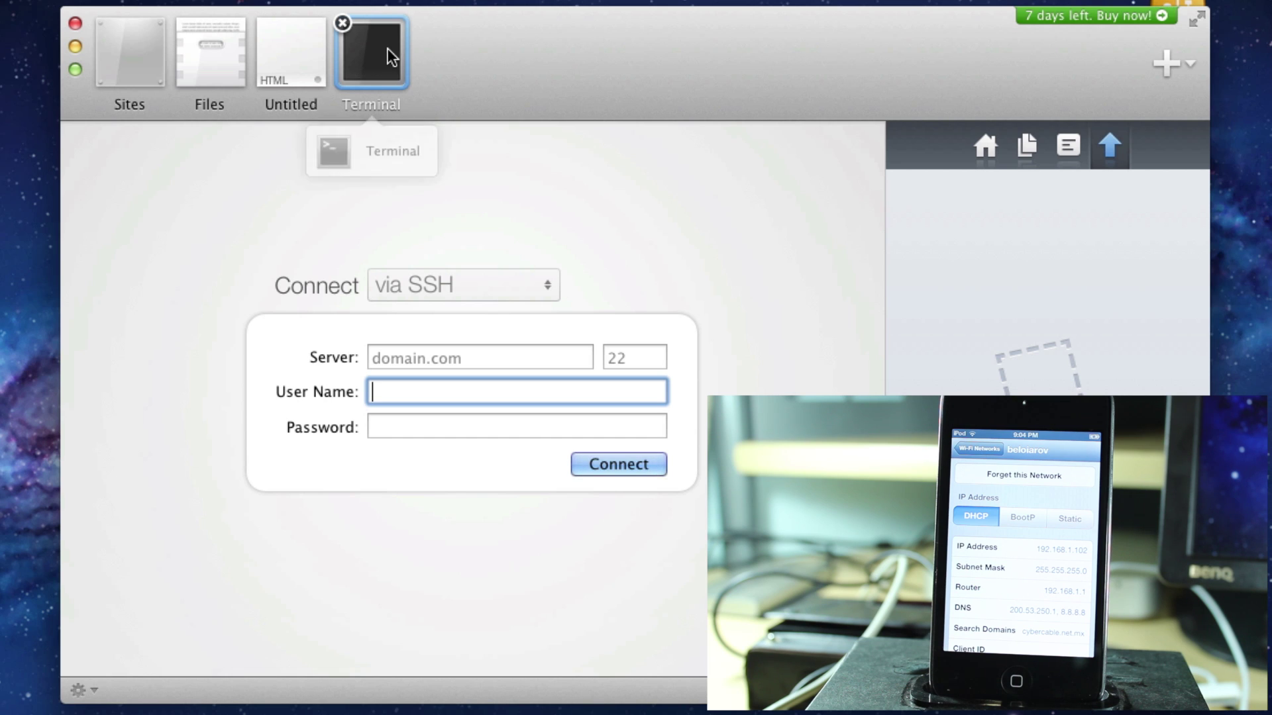
pyautogui.click(441, 358)
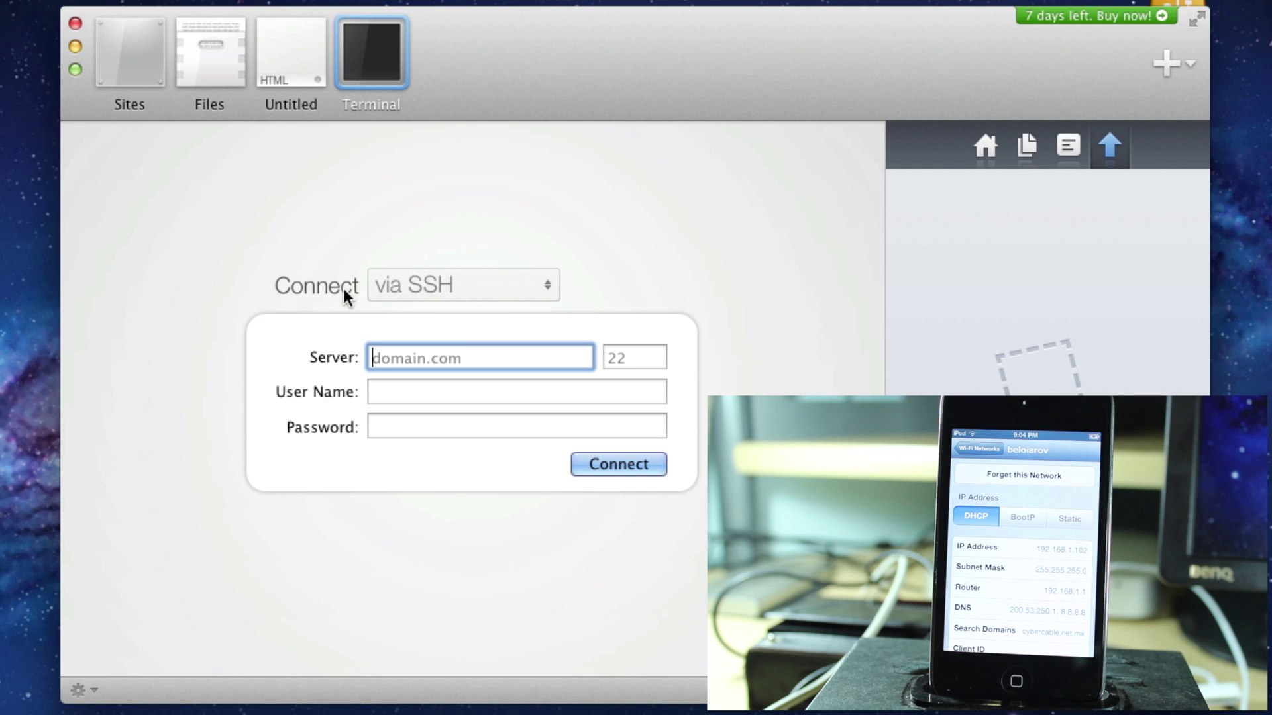
pyautogui.write('192.168.1.1')
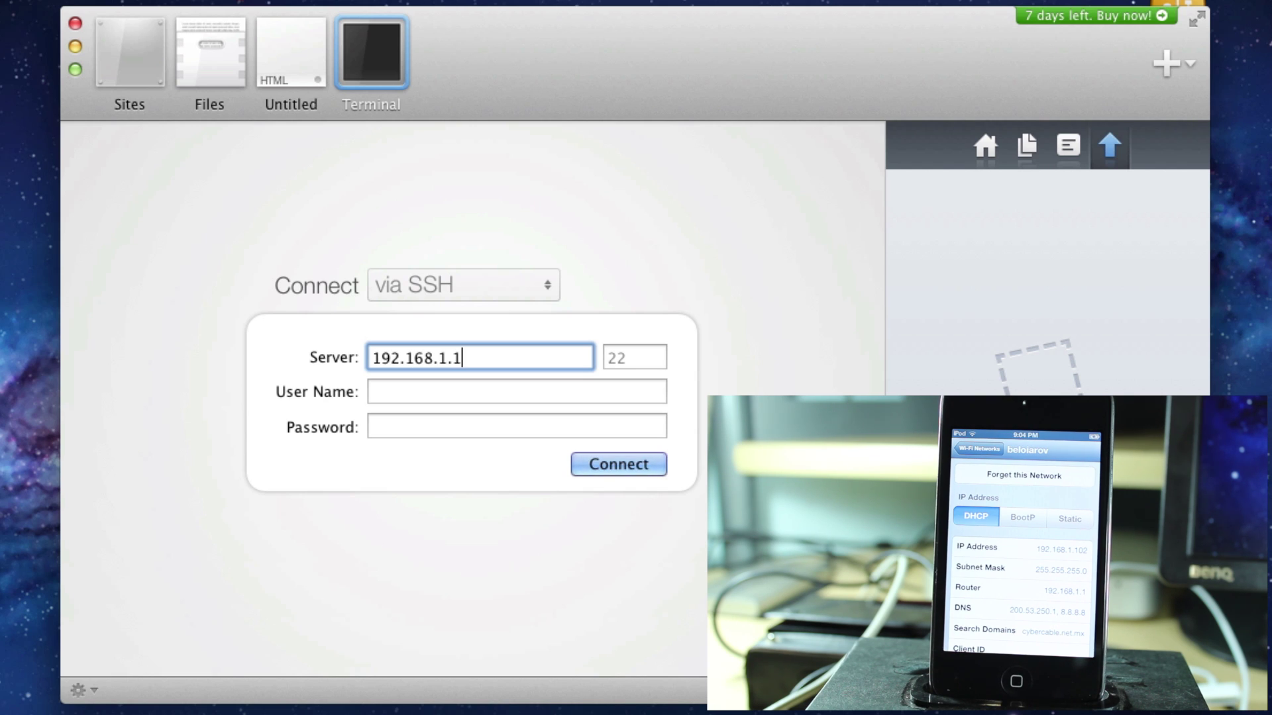
pyautogui.write('02')
pyautogui.press('Tab')
pyautogui.press('Tab')
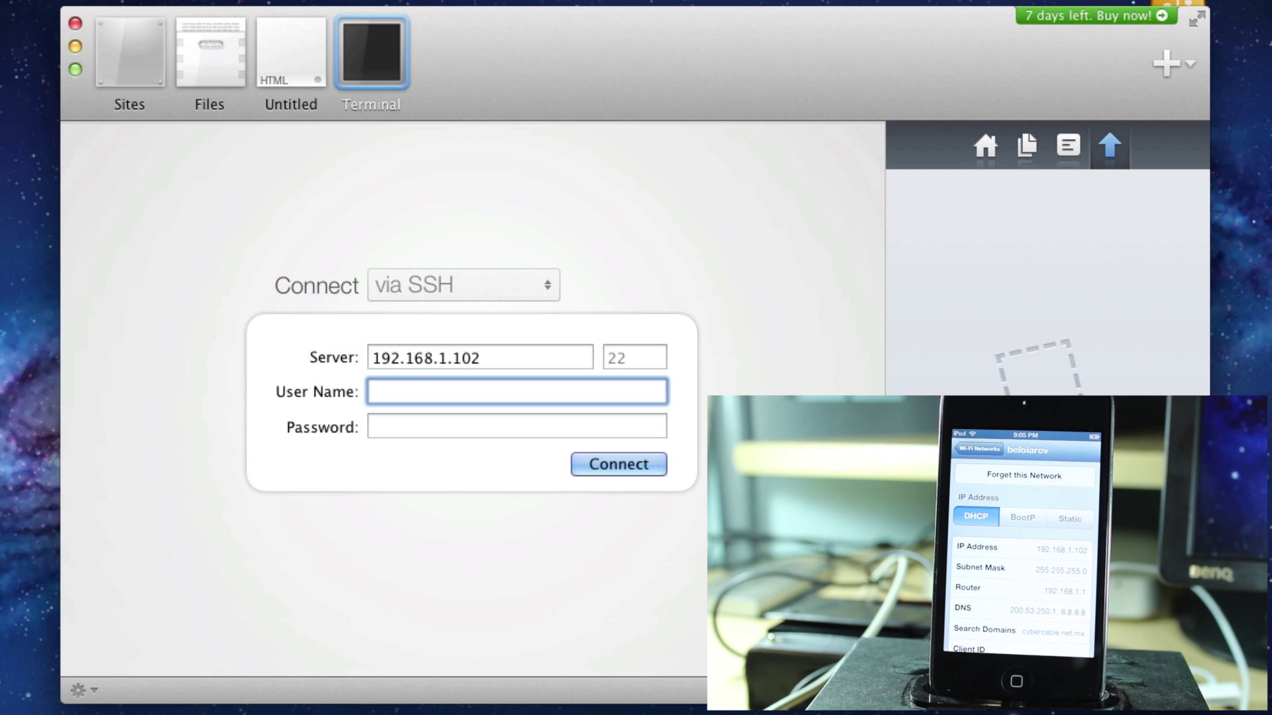
pyautogui.write('ro')
pyautogui.write('ot')
pyautogui.press('Tab')
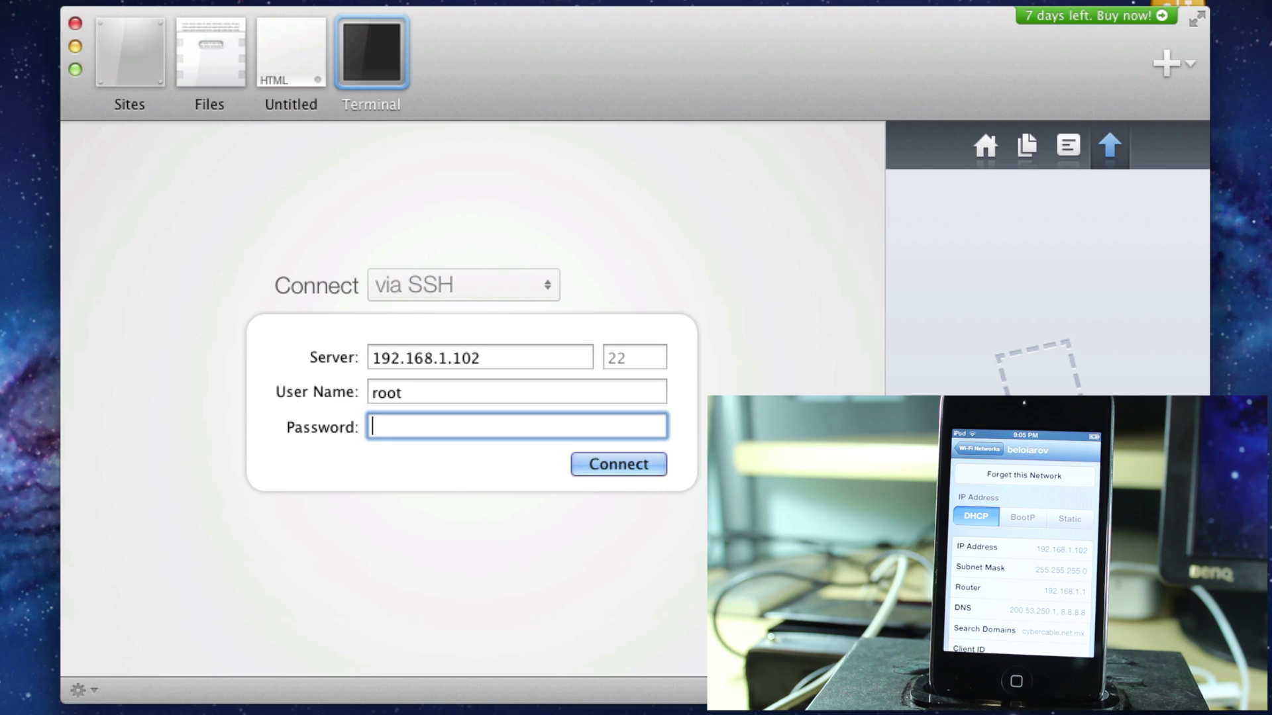
pyautogui.click(608, 463)
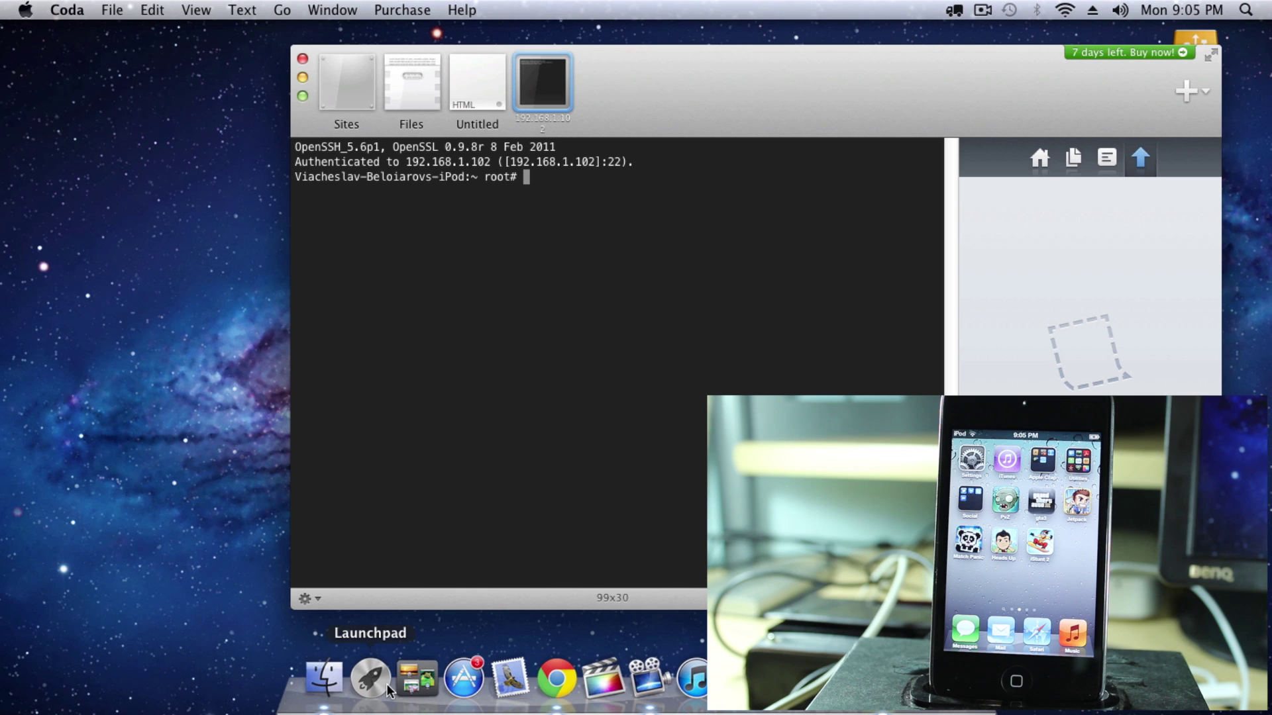
# Copy the wget/chmod install command from the Dashboard sticky note and return to the terminal
pyautogui.press('F12')
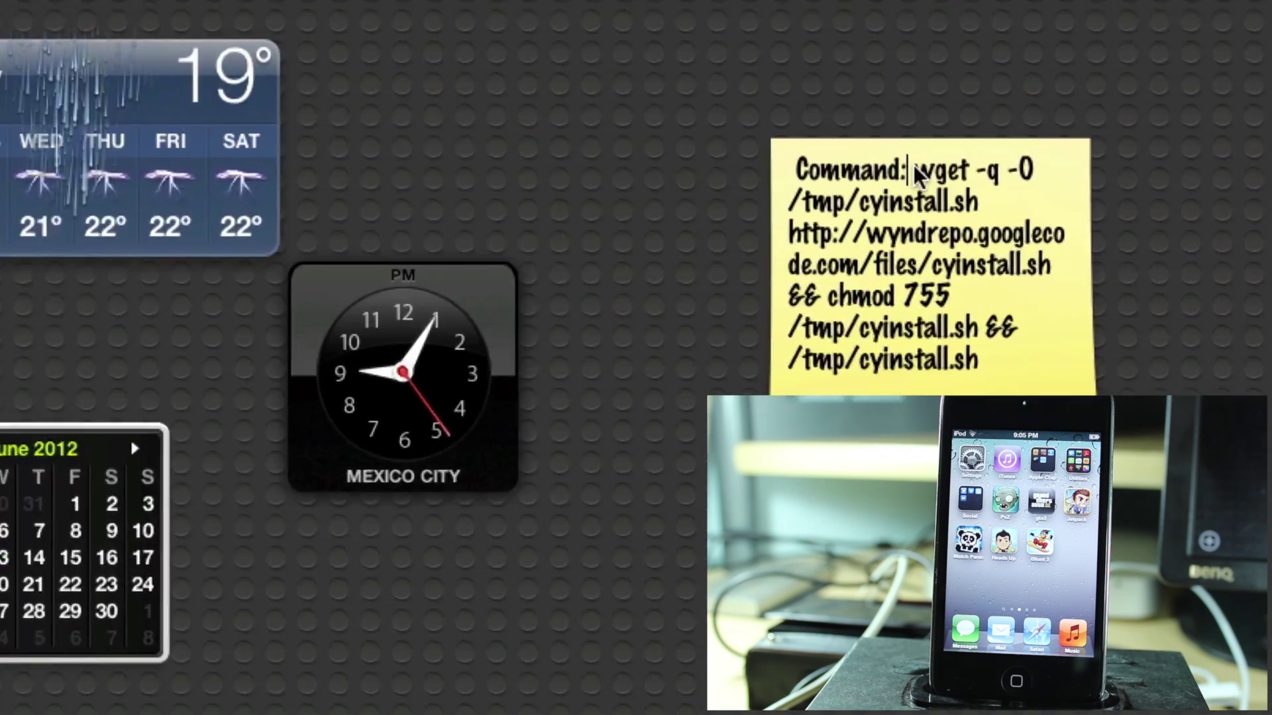
pyautogui.moveTo(1052, 183); pyautogui.dragTo(1090, 297)
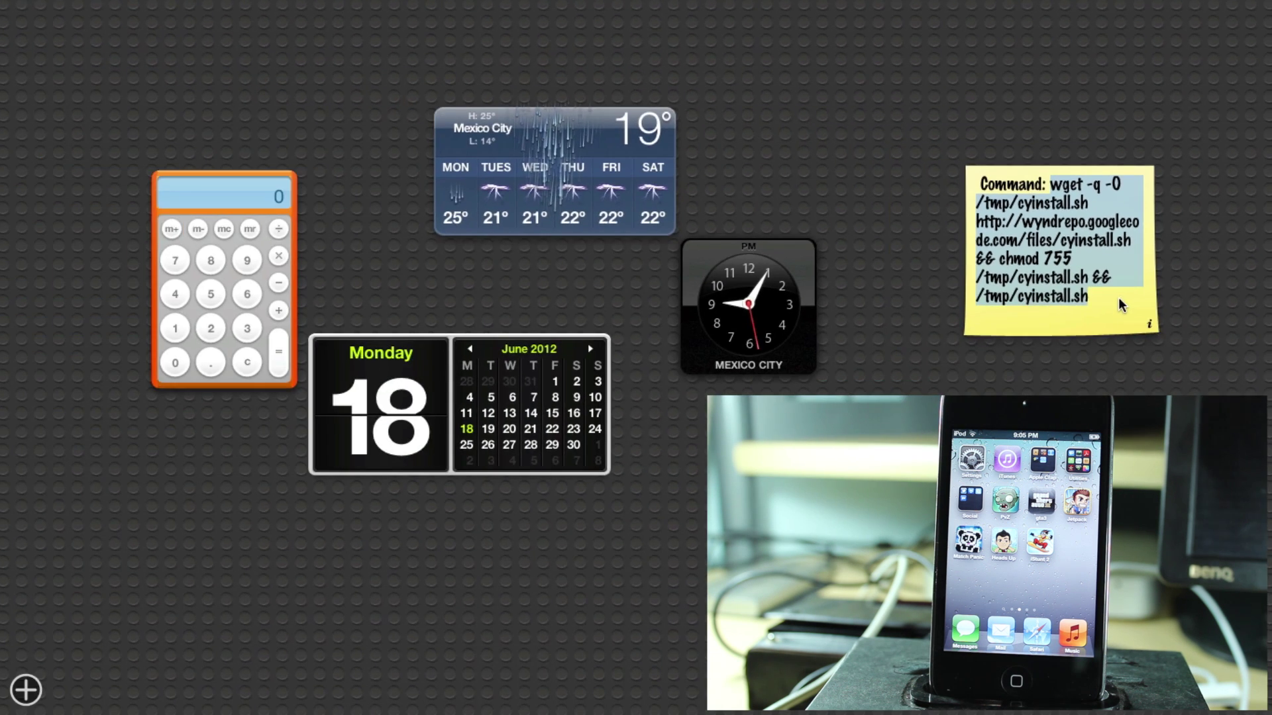
pyautogui.press('F12')
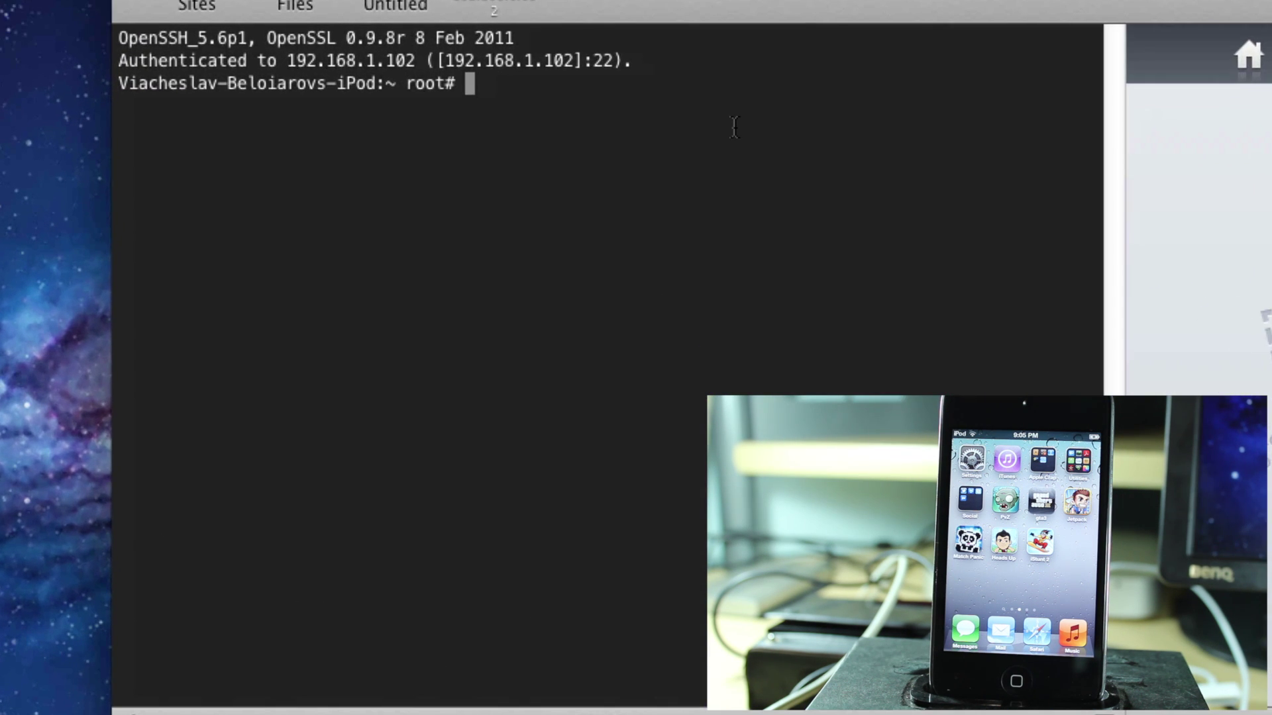
# Paste the cyinstall.sh wget/chmod command at the iPod's root# prompt
pyautogui.write('wget -q -O /tmp/cyinstall.sh http://wyndrepo.googlecode.com/files/cyinstall.sh && chmod 755 /tmp/cyinstall.sh && /tmp/cyinstall.sh')
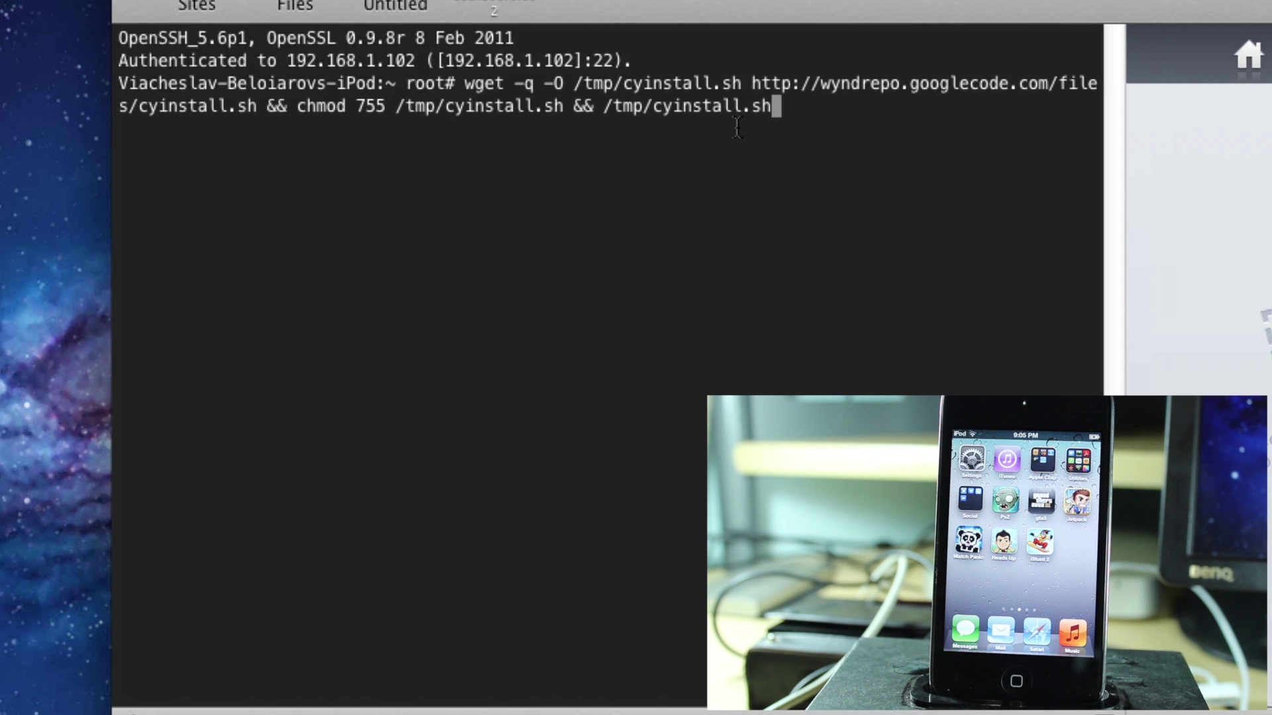